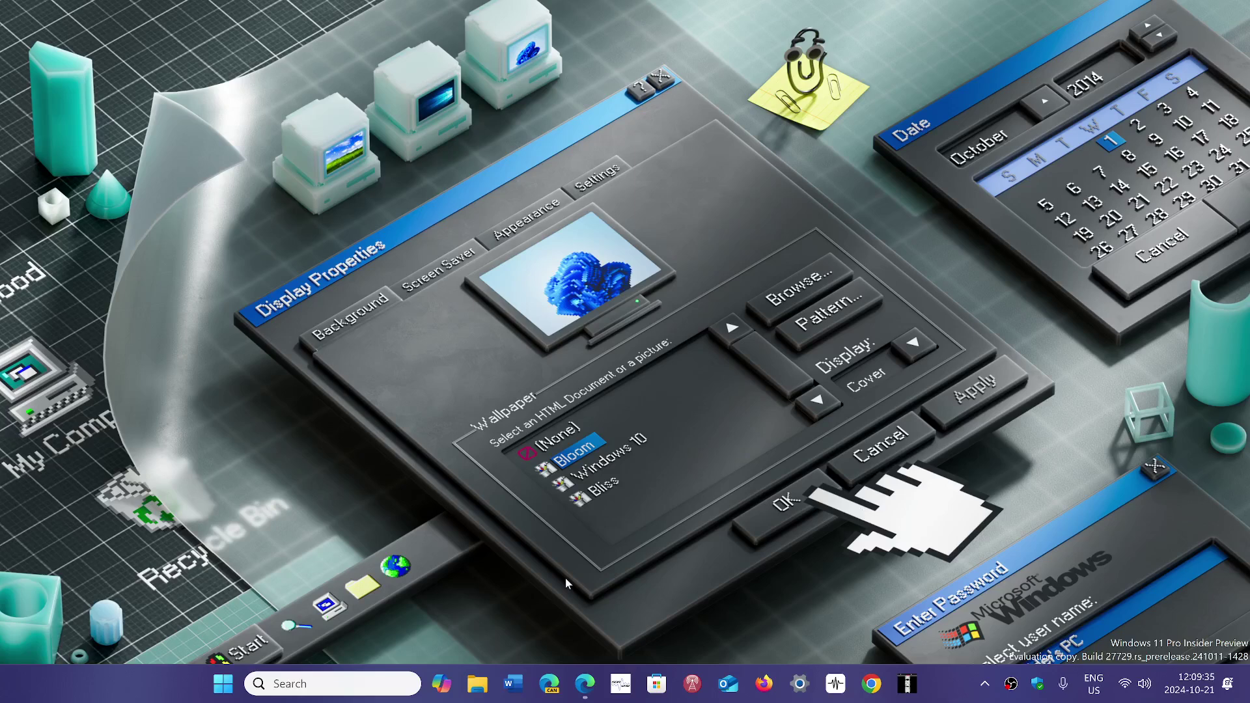
Bring the Edge window with the Flyby11 release page to the front
left_click(584, 683)
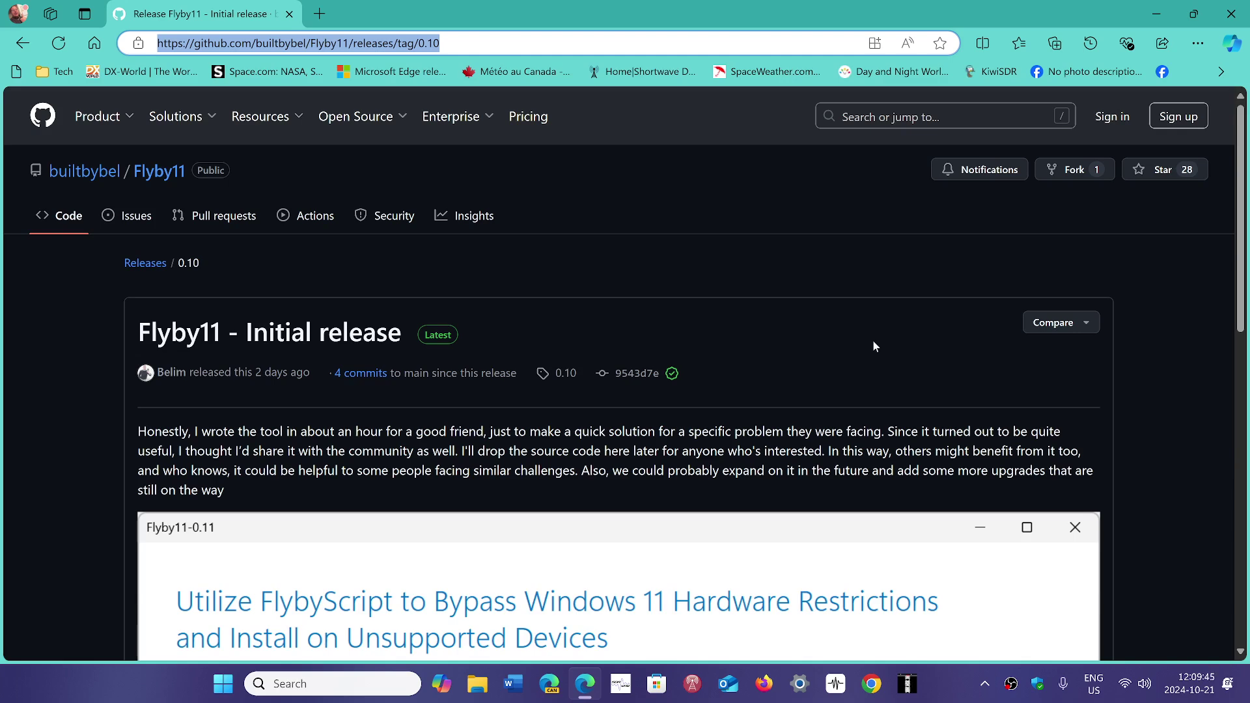
scroll(872, 340, "down", 3)
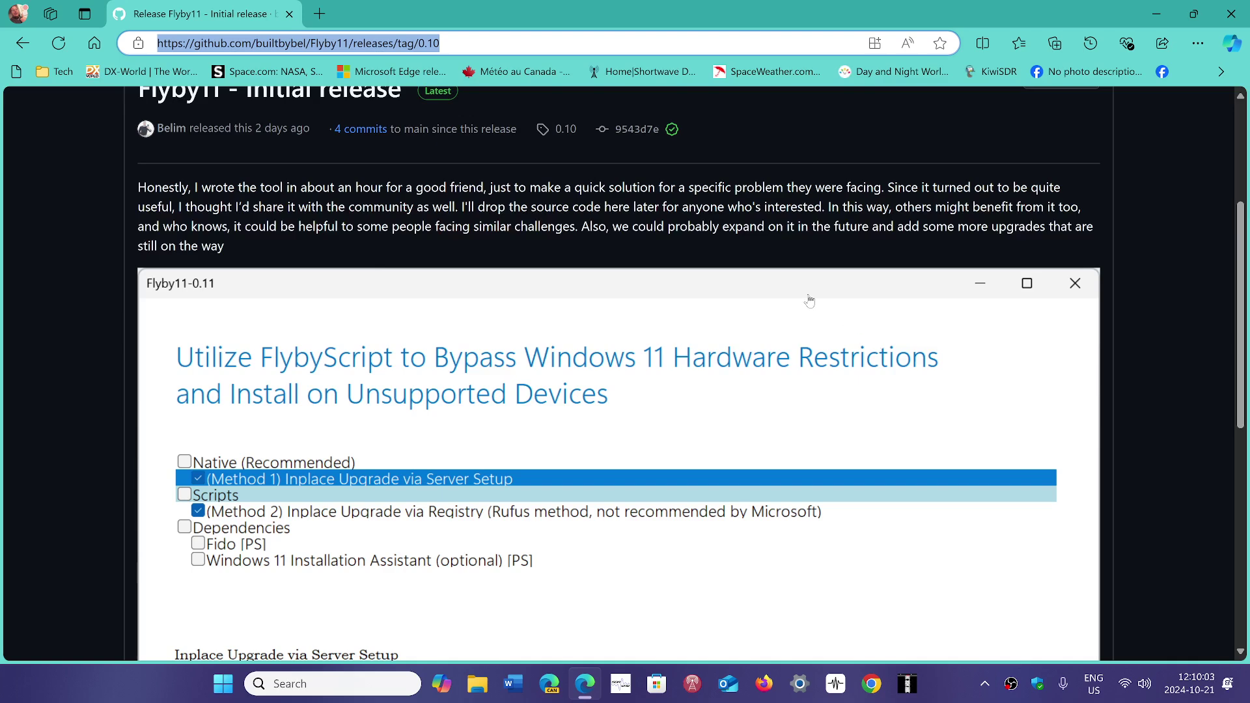
scroll(786, 387, "down", 3)
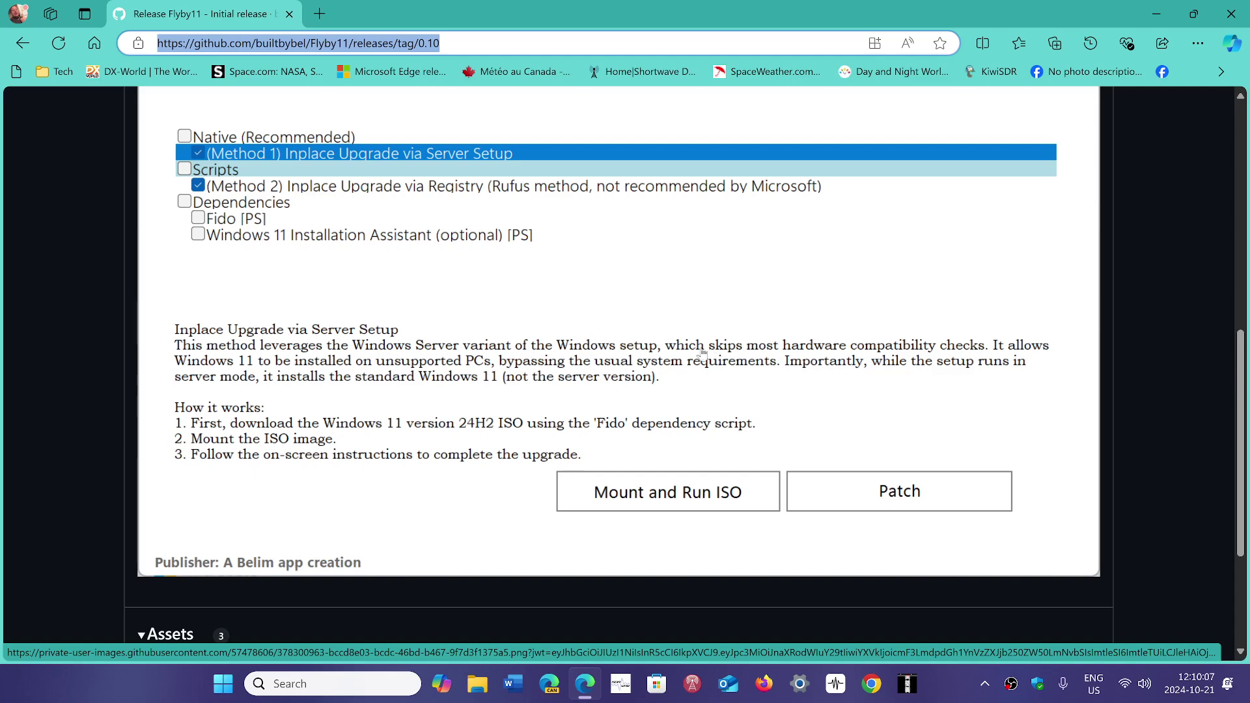
scroll(742, 379, "down", 2)
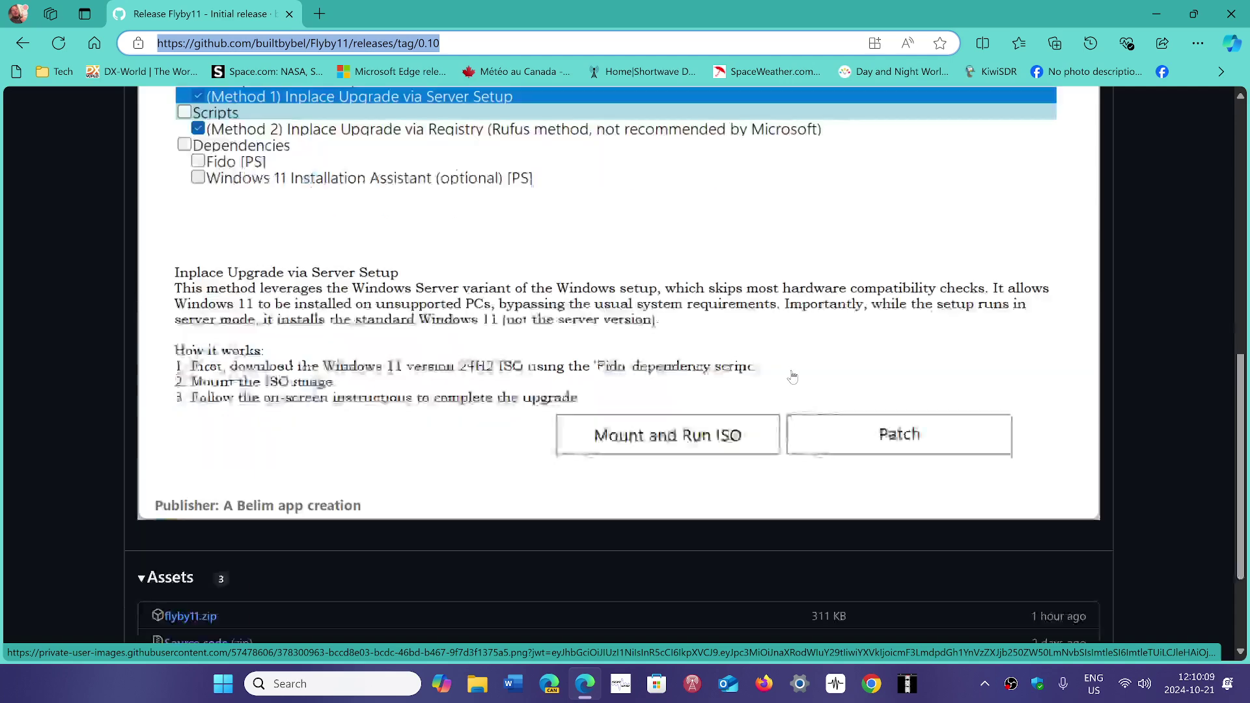
scroll(743, 379, "down", 2)
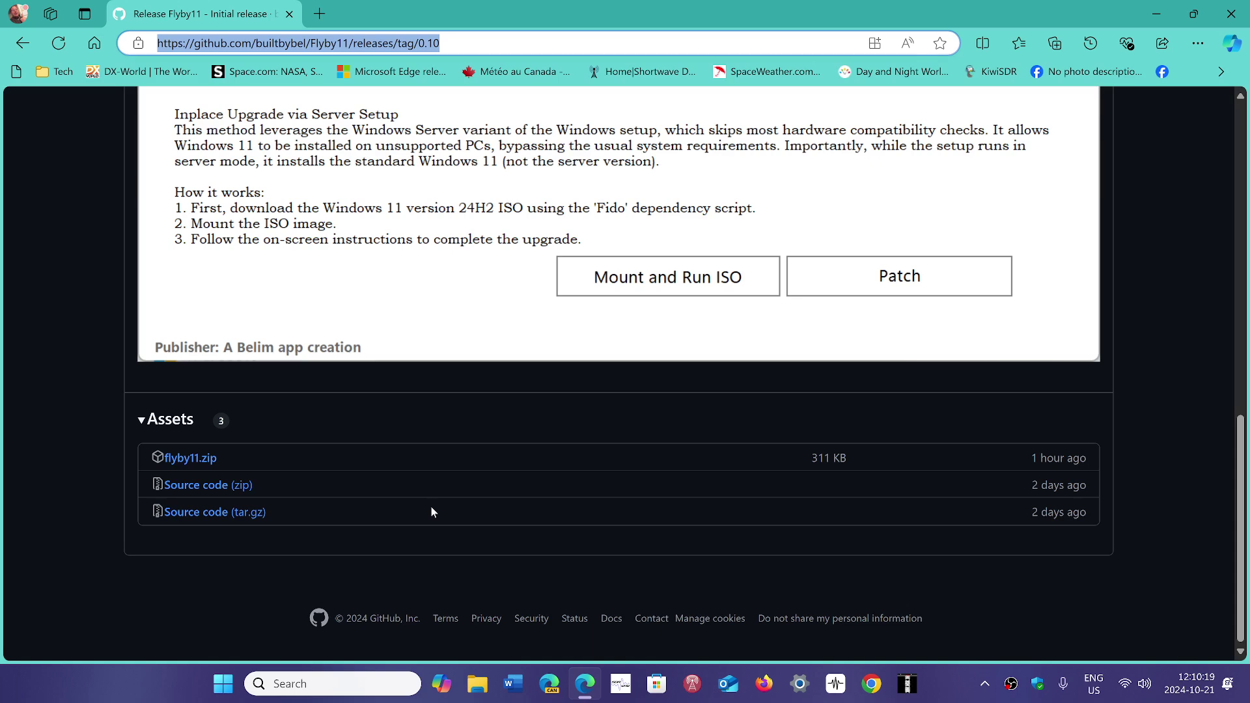
scroll(431, 507, "up", 5)
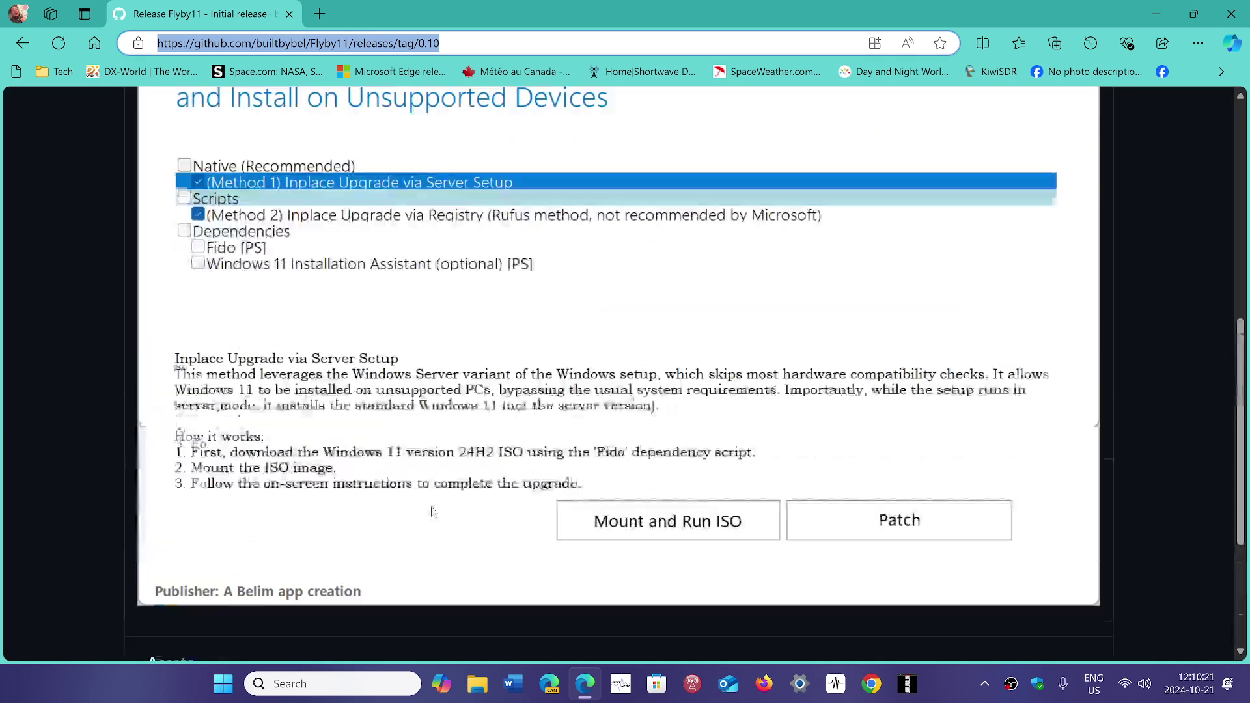
scroll(431, 507, "up", 3)
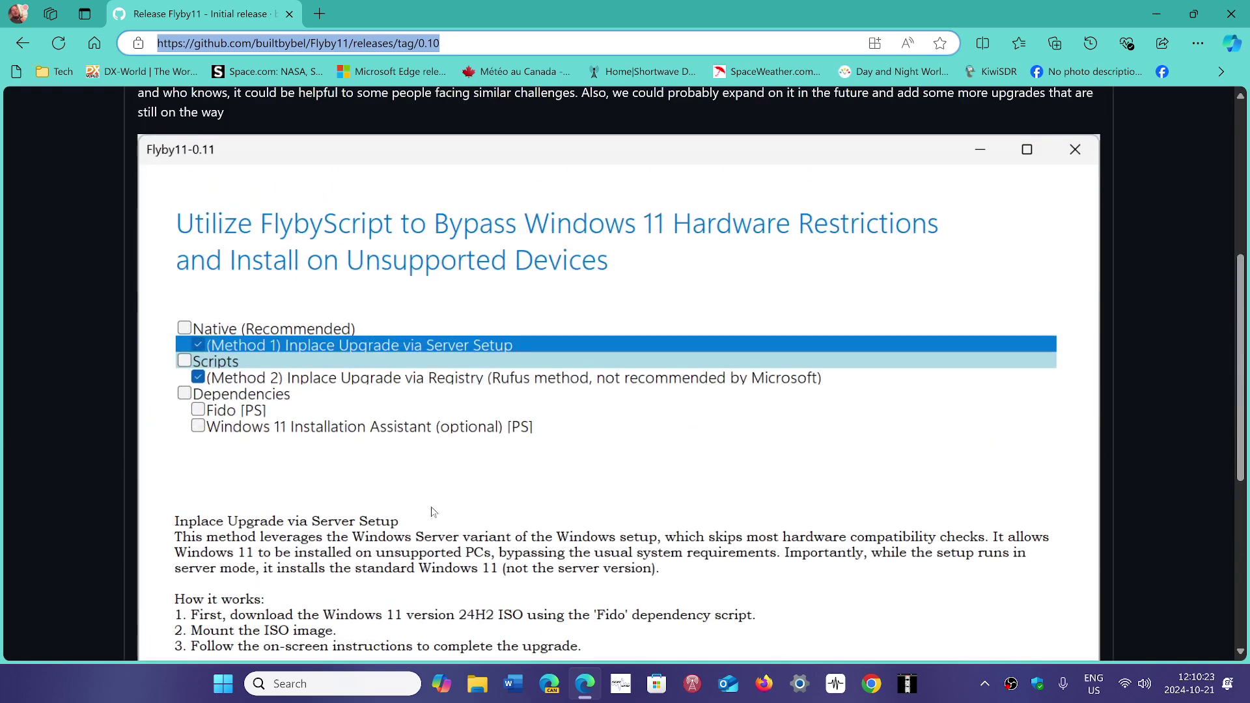
scroll(430, 507, "up", 6)
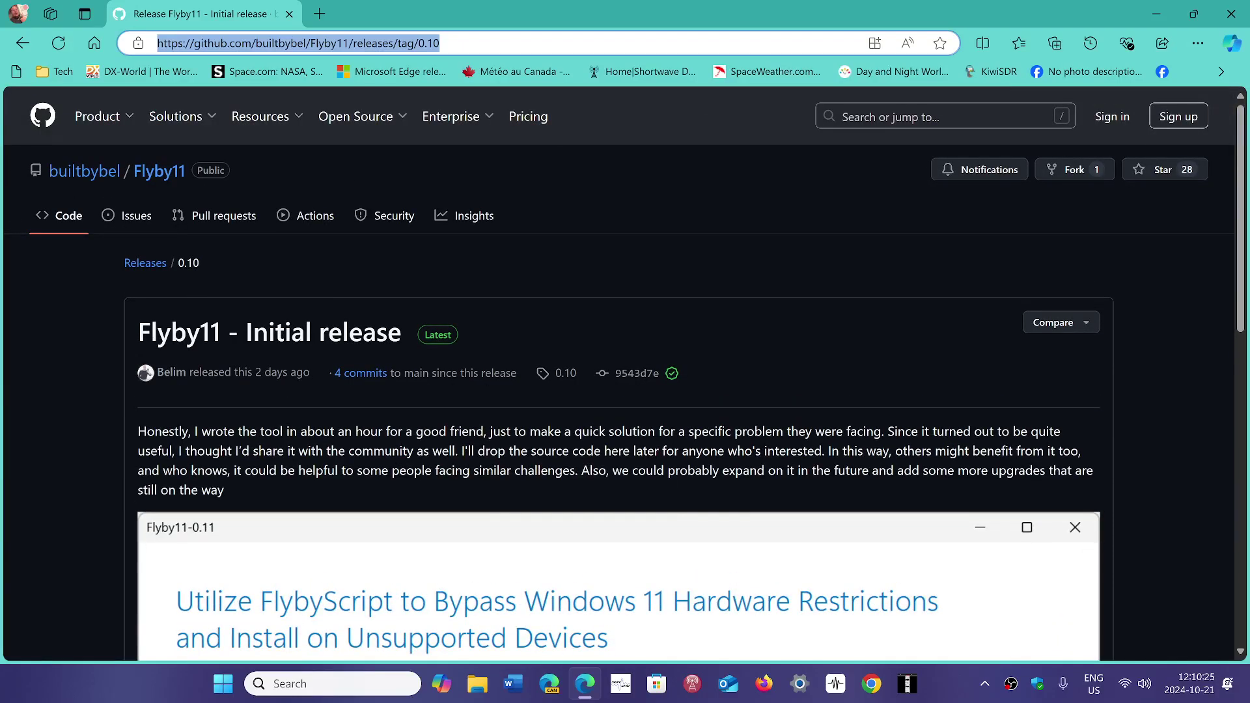